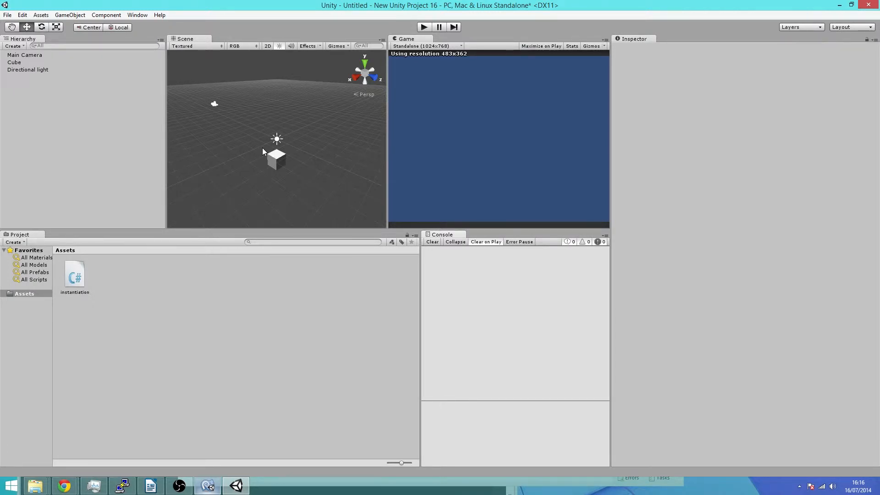
- Test-run the scene, review the instantiation script, and inspect the cube clone spawned at the camera's position
click(423, 27)
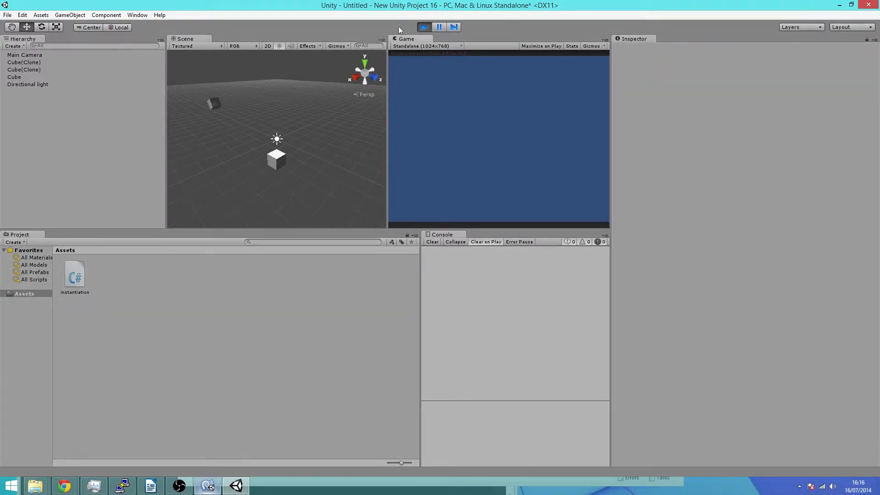
click(425, 26)
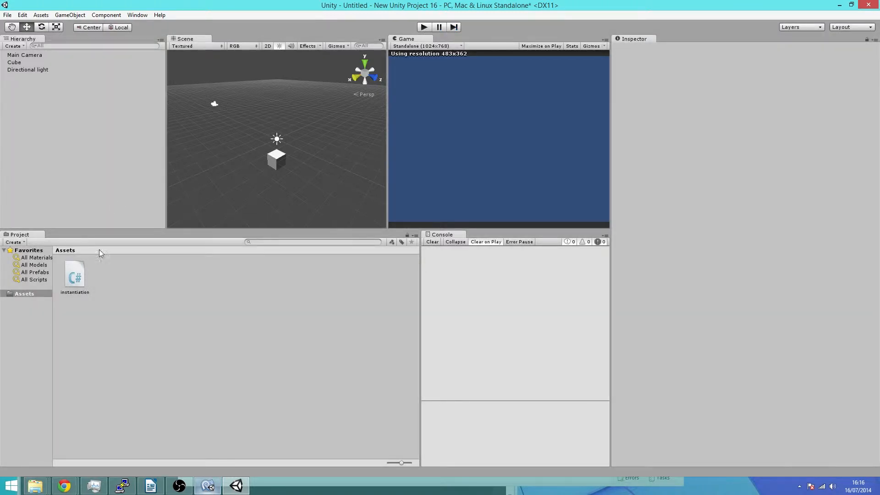
click(423, 28)
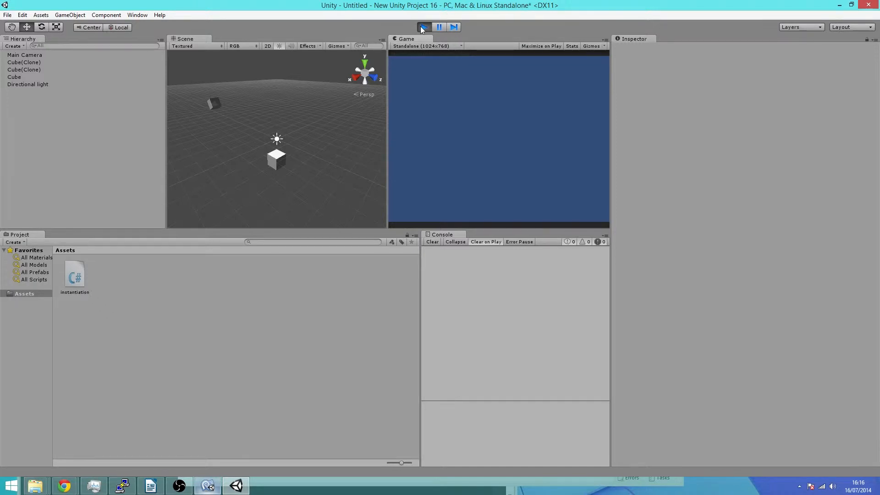
click(208, 486)
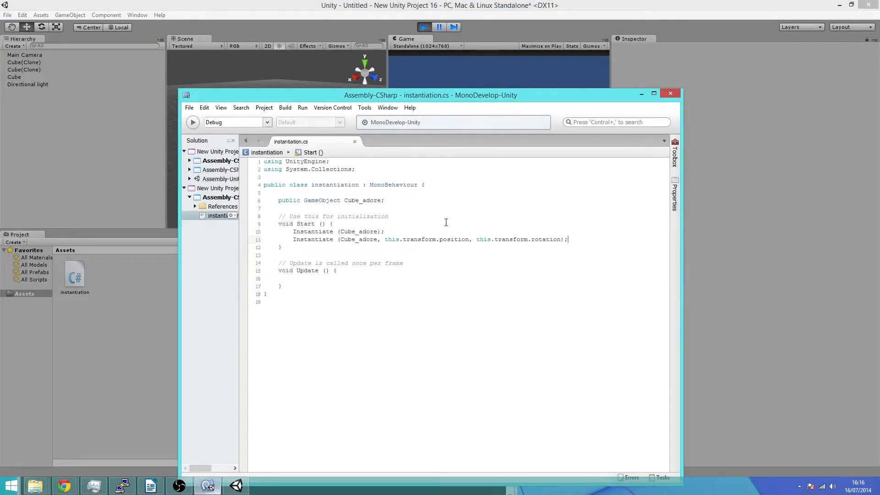
click(165, 163)
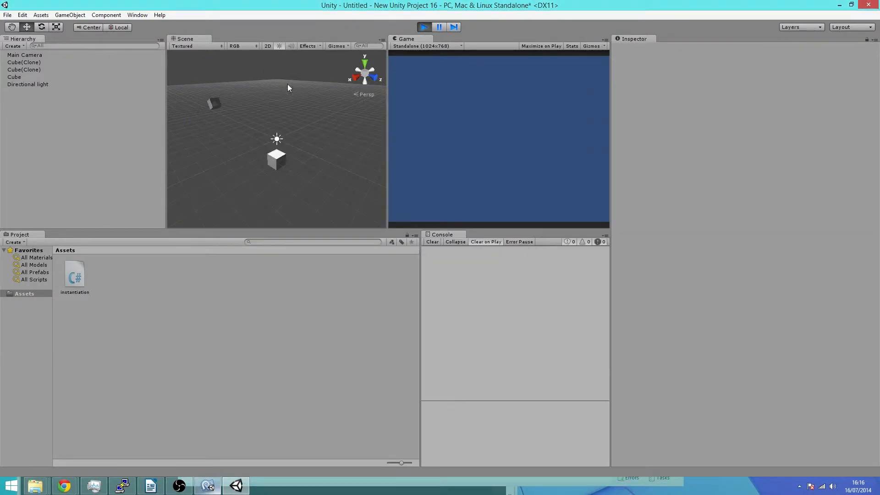
click(219, 105)
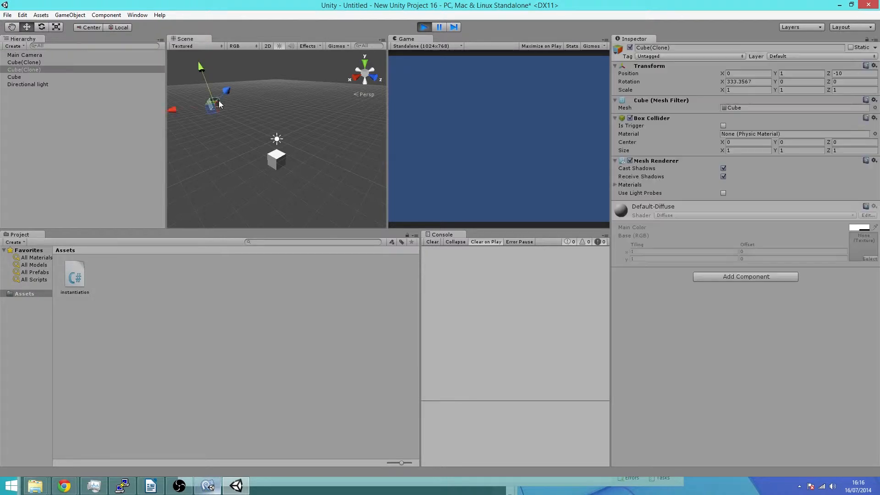
- Leave play mode and raise the original cube along the Y axis to about 0.78
key(ctrl+p)
click(276, 159)
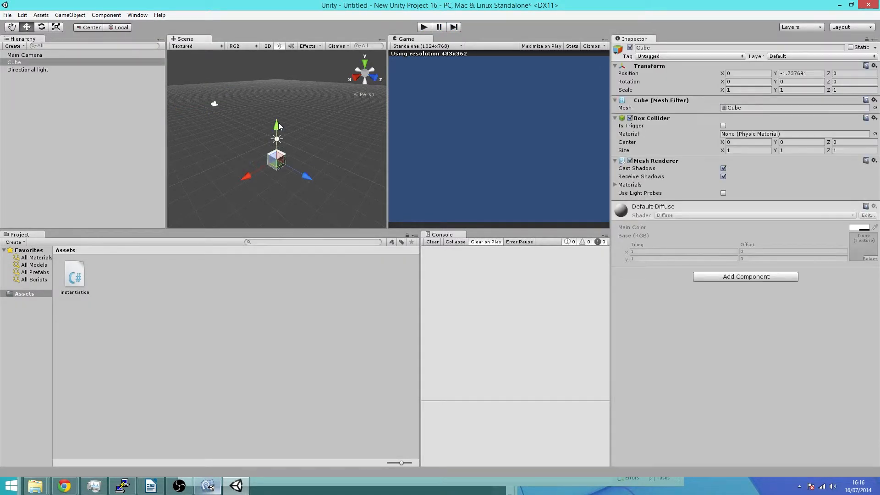
drag(279, 122, 289, 103)
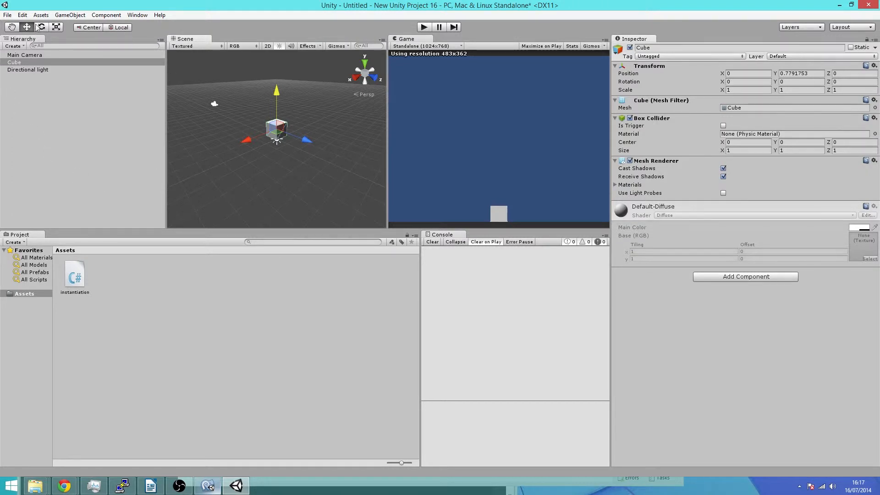
- Start a new empty scene, saving the current one as "fff" in the Assets folder
click(7, 15)
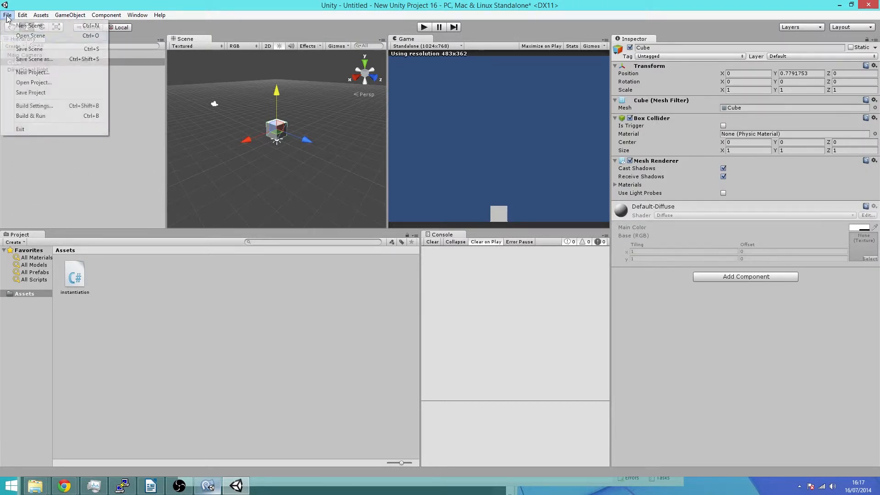
click(31, 36)
click(423, 260)
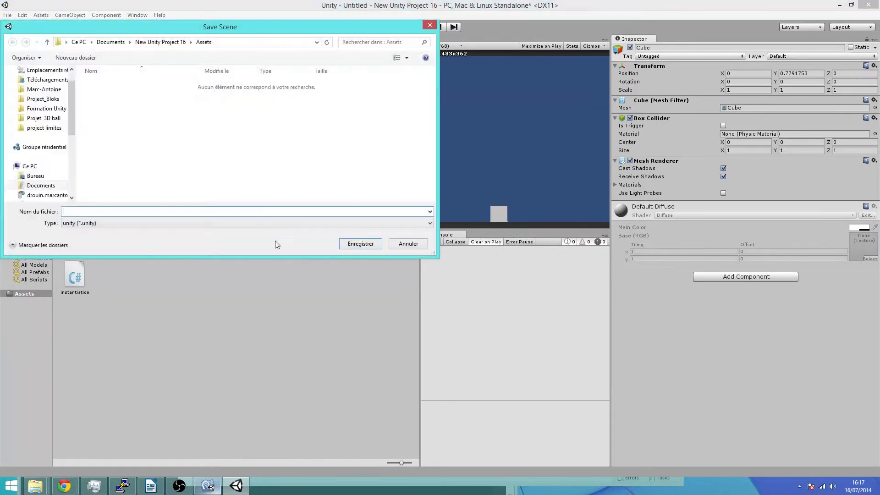
text(fff)
click(346, 244)
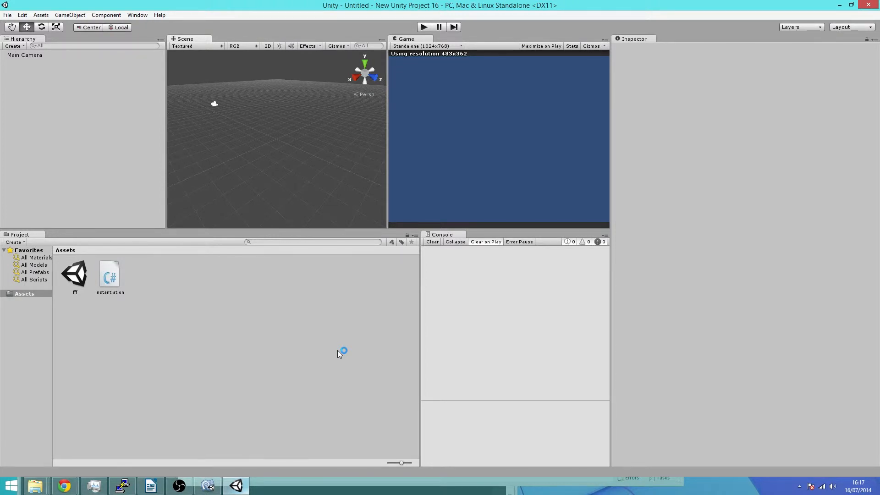
- Reopen the fff scene and make a prefab of its Cube in the Assets folder
double_click(74, 273)
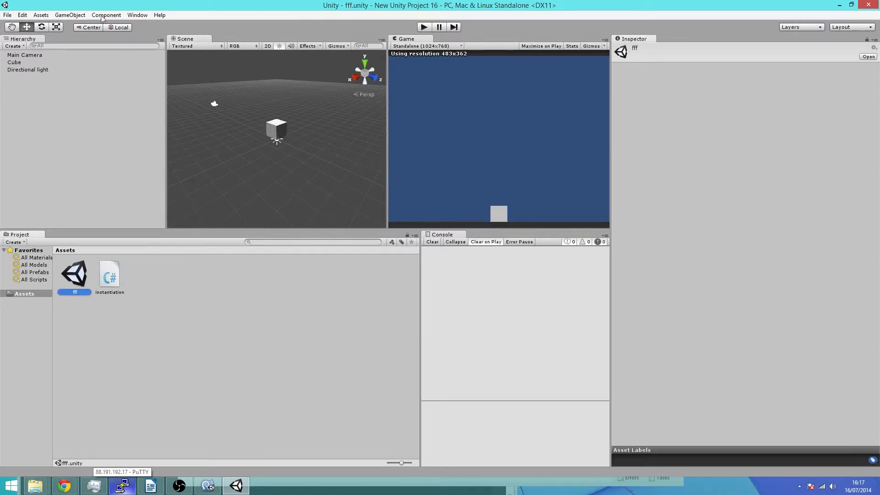
click(14, 62)
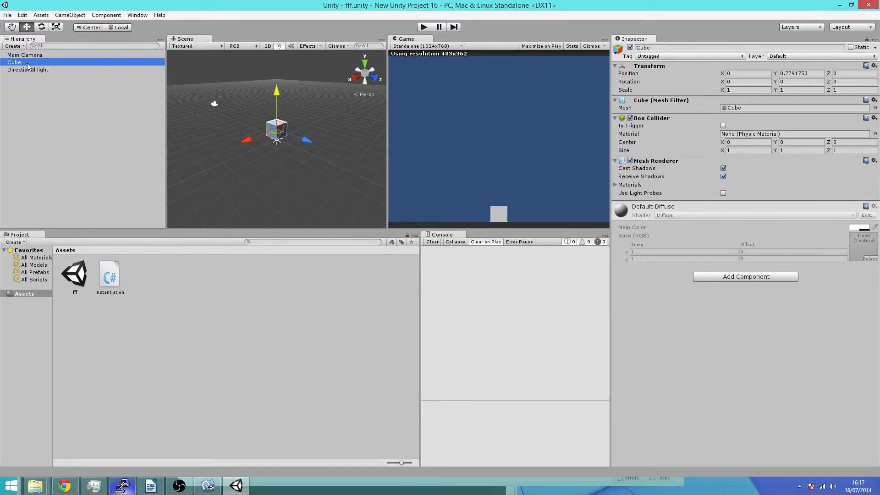
drag(27, 66, 158, 466)
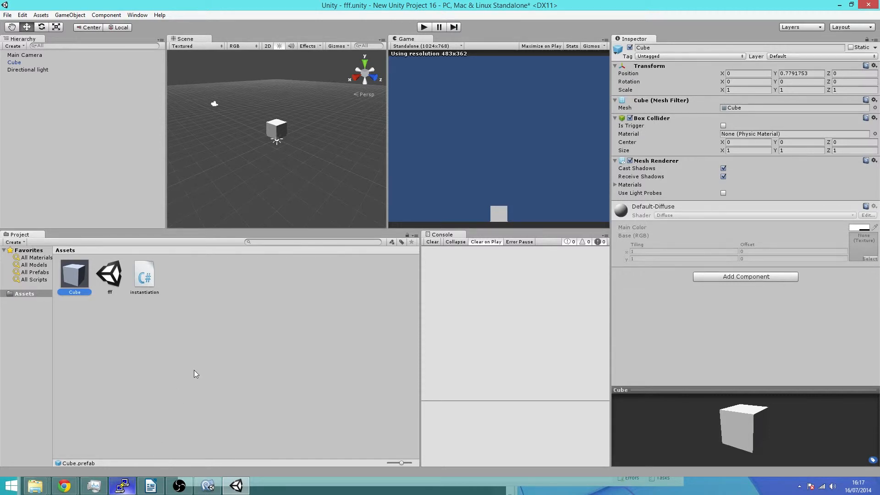
click(7, 15)
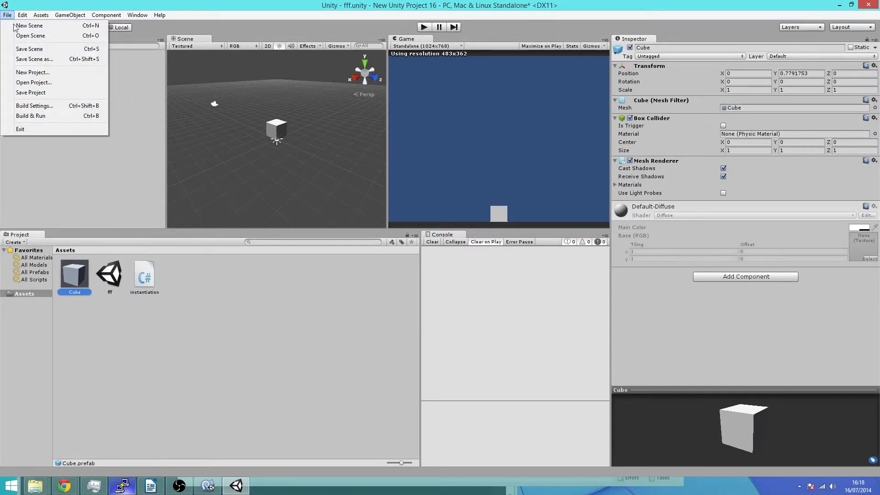
click(23, 72)
click(561, 159)
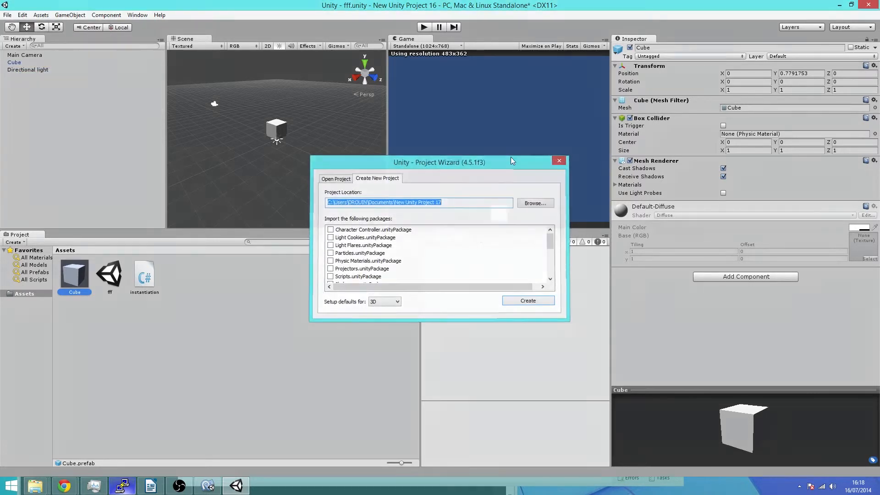
- Create a new scene, saving the changes to fff, and place an instance of the Cube prefab in it
click(8, 15)
click(18, 24)
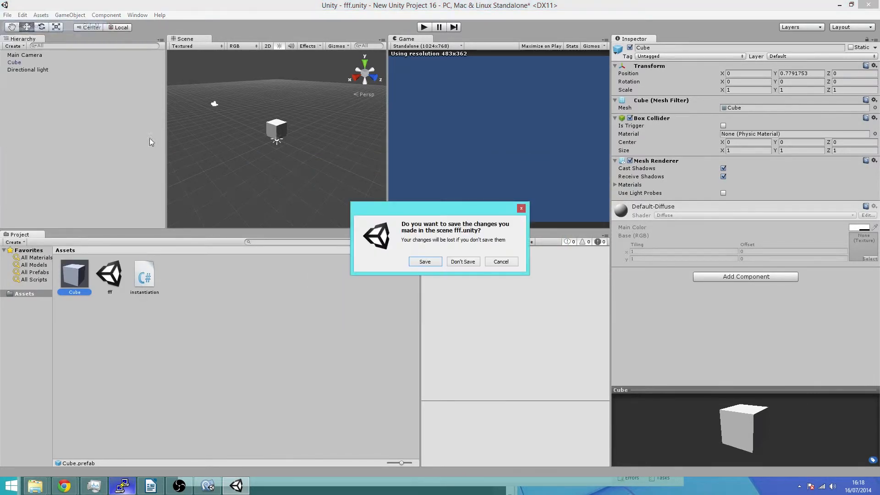
click(412, 262)
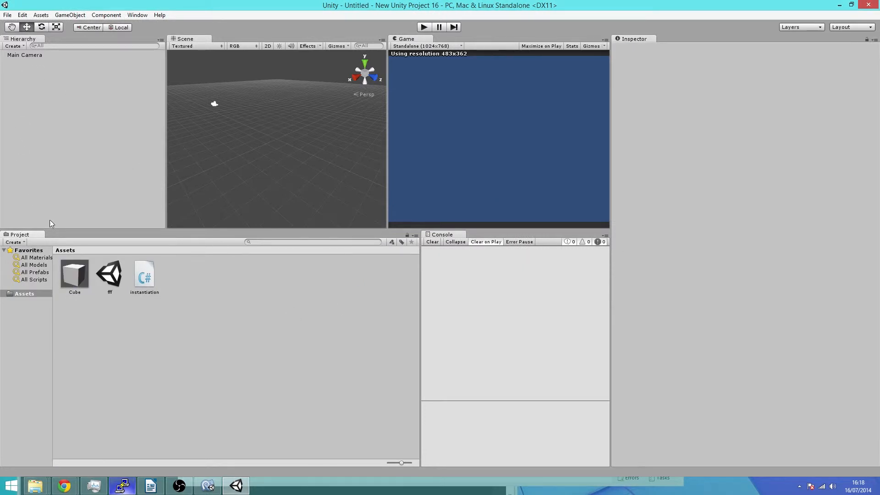
drag(75, 274, 256, 133)
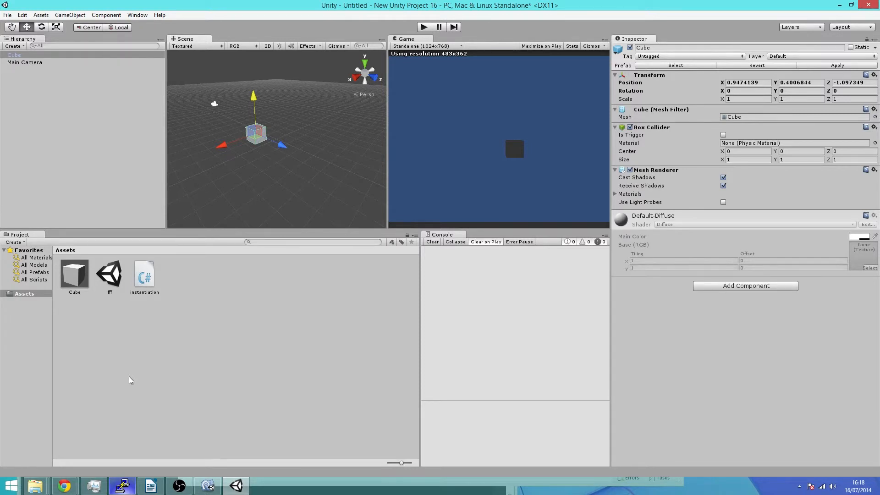
- Stretch the cube instance along Y to a scale of about 4.25 and apply the change to its prefab
click(56, 27)
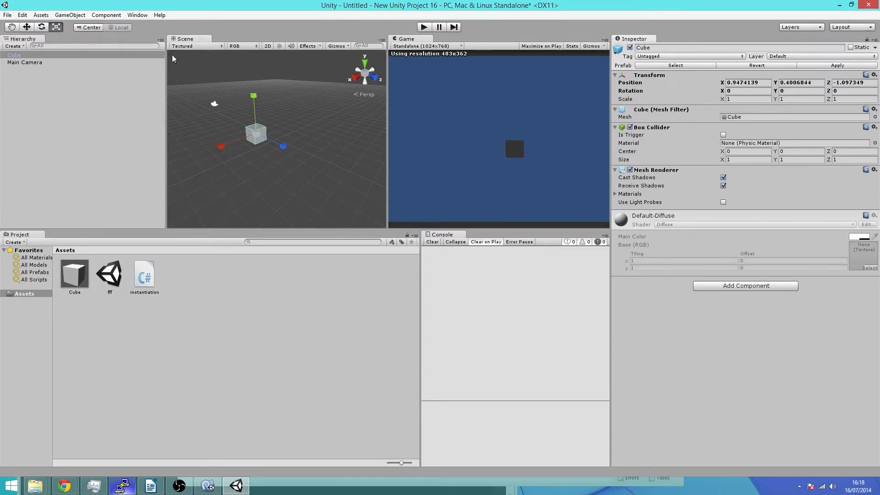
drag(254, 97, 256, 60)
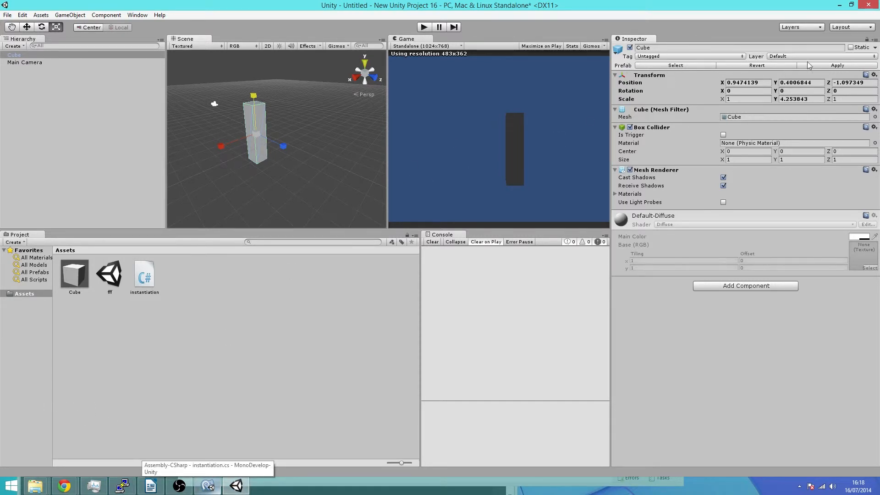
click(837, 65)
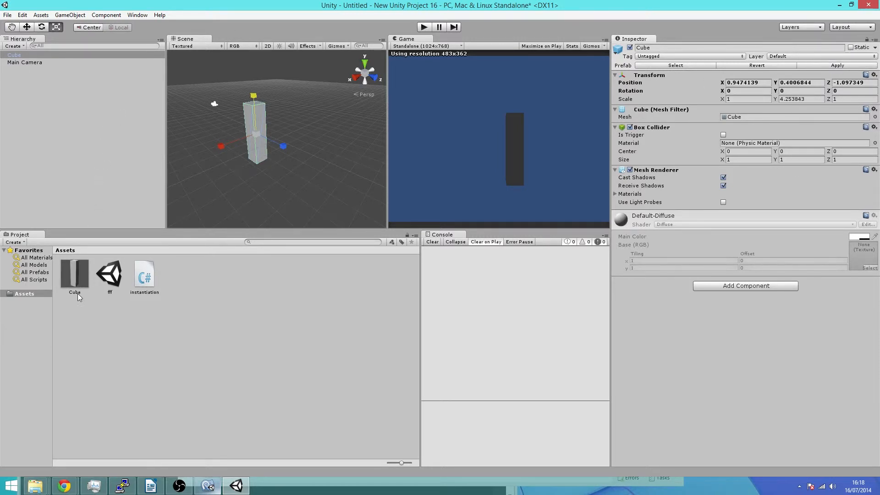
- Reopen the fff scene without saving the untitled one, select its cube, and briefly test-run the scene
double_click(115, 282)
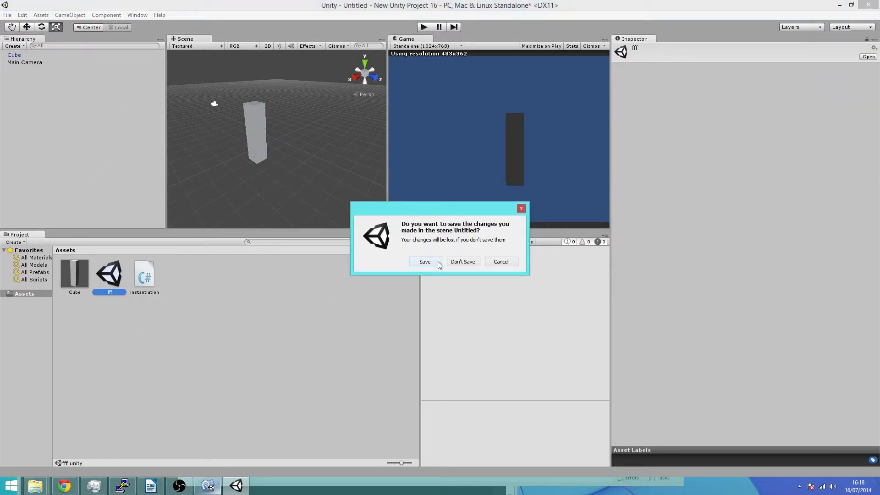
click(462, 262)
click(273, 124)
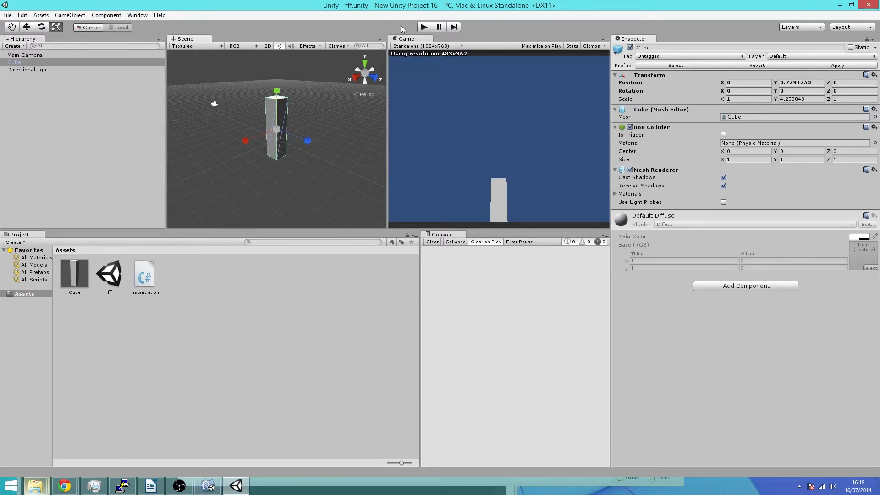
click(423, 26)
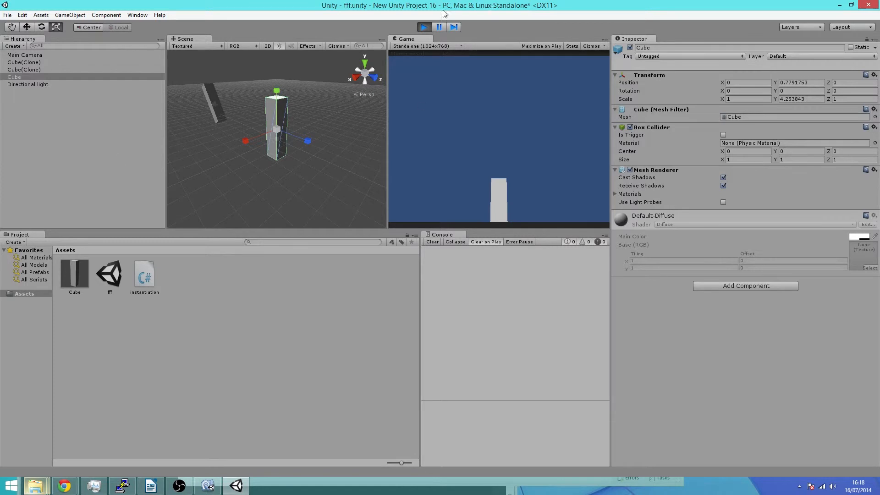
click(423, 26)
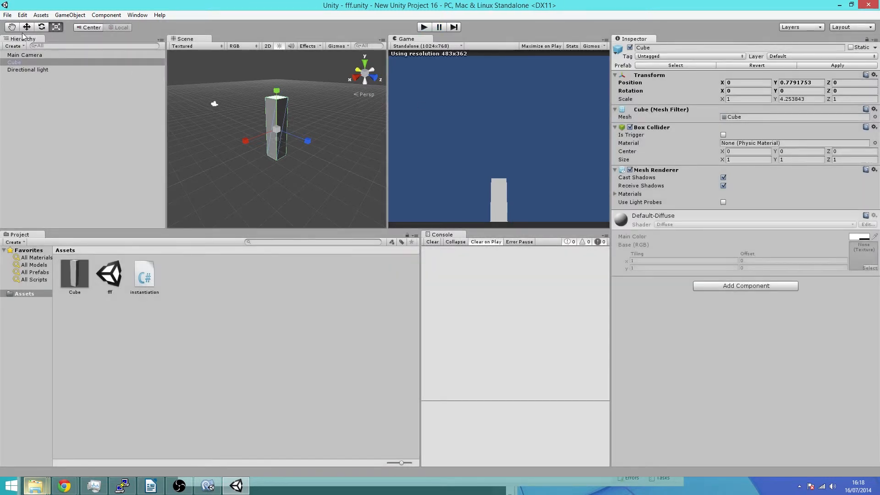
- Switch to the Move tool and delete the Cube from the fff scene
key(w)
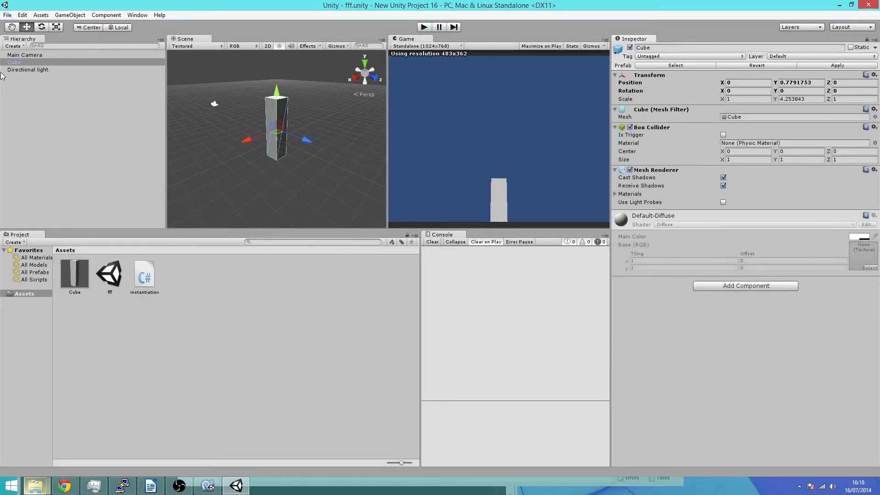
click(13, 62)
key(Delete)
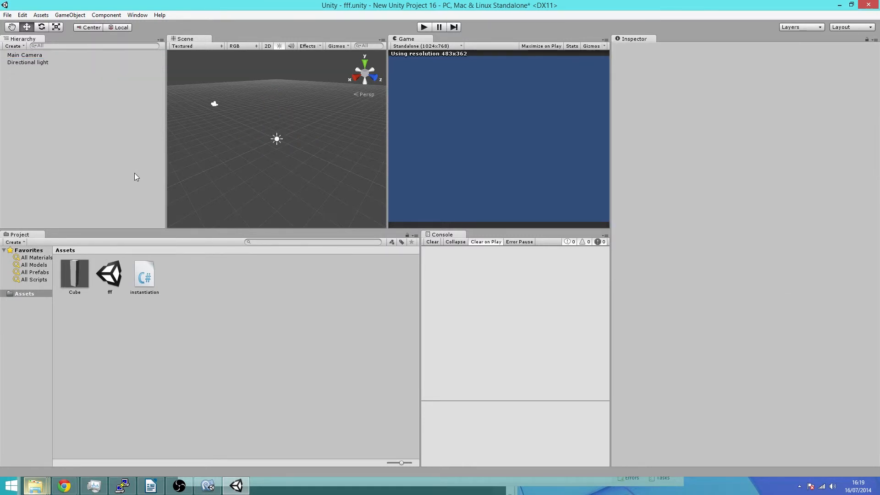
- Assign the Cube prefab to Cube_adore in the Main Camera's Instantiation script and run the scene
click(41, 56)
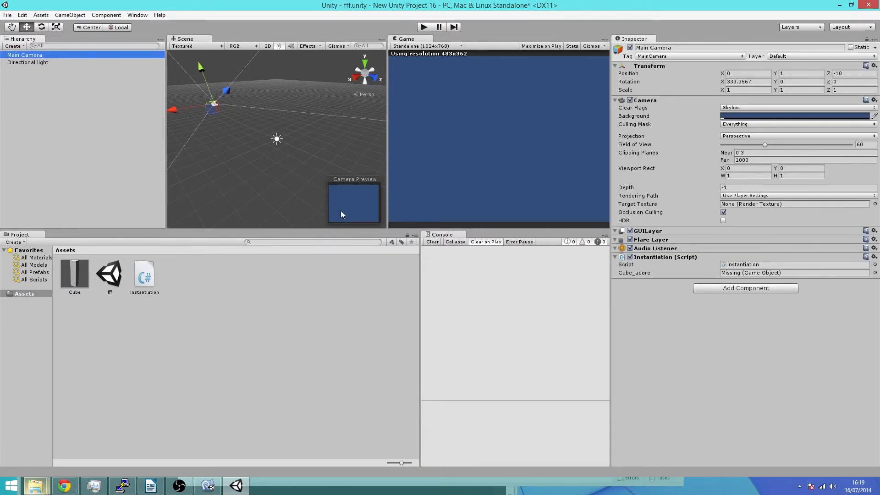
drag(74, 275, 833, 271)
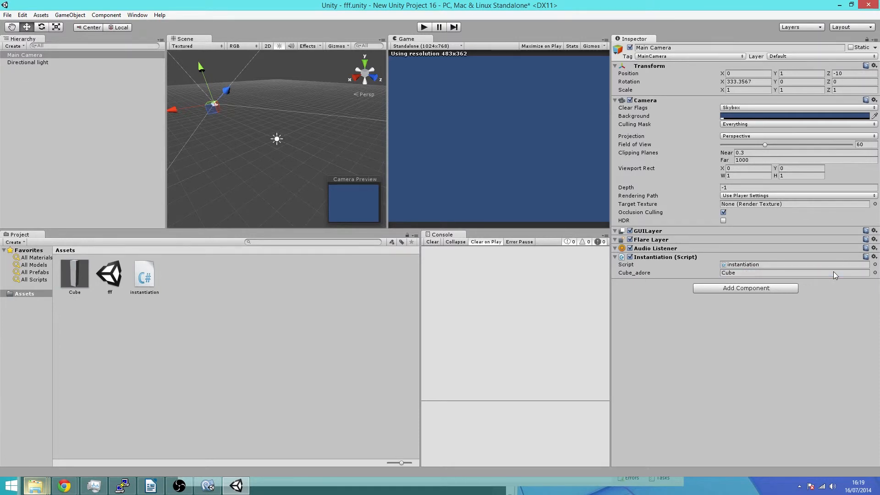
click(424, 27)
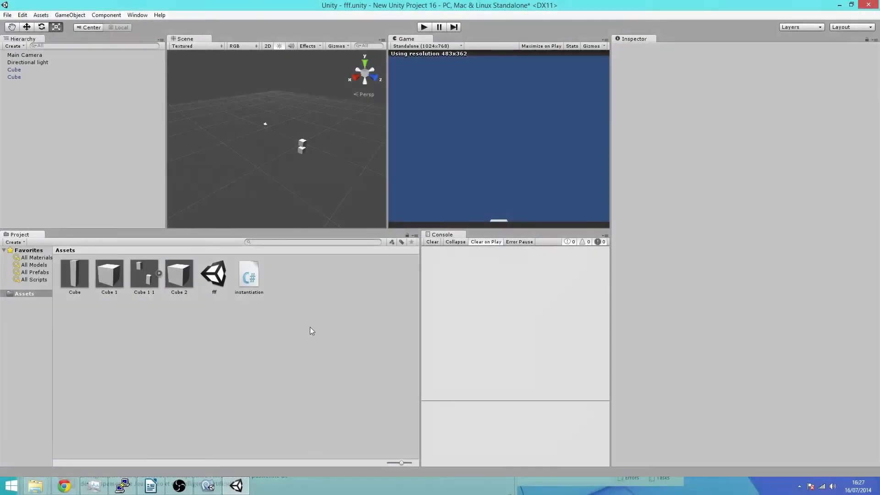
- Create an empty prefab in the Assets folder, fill it with the scene's last-listed Cube, and inspect the prefab and that Cube
right_click(311, 328)
mouse_move(402, 334)
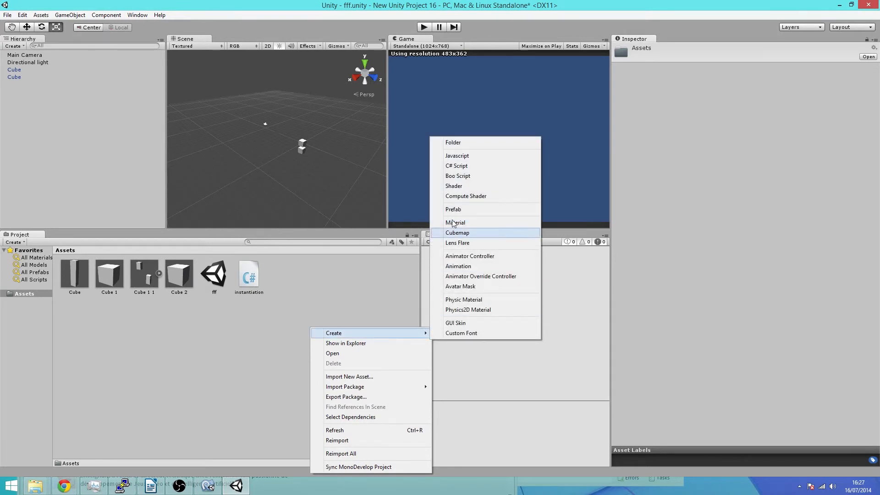
click(477, 210)
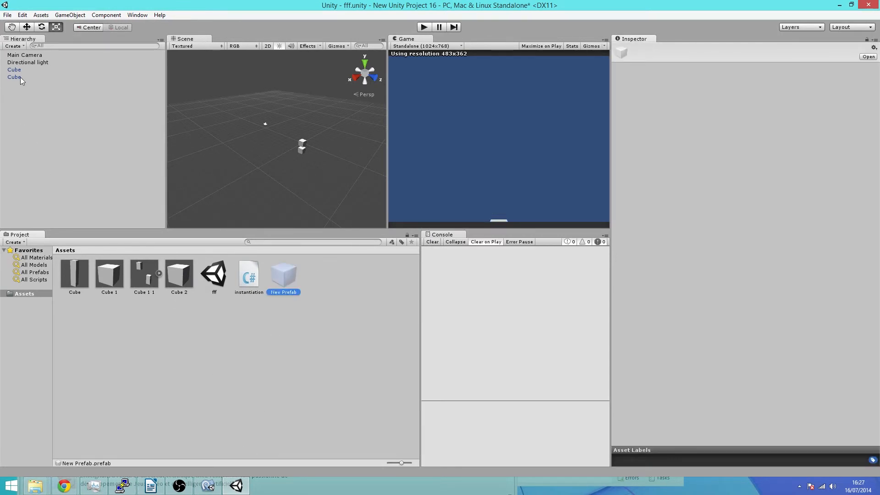
drag(19, 77, 279, 281)
click(290, 278)
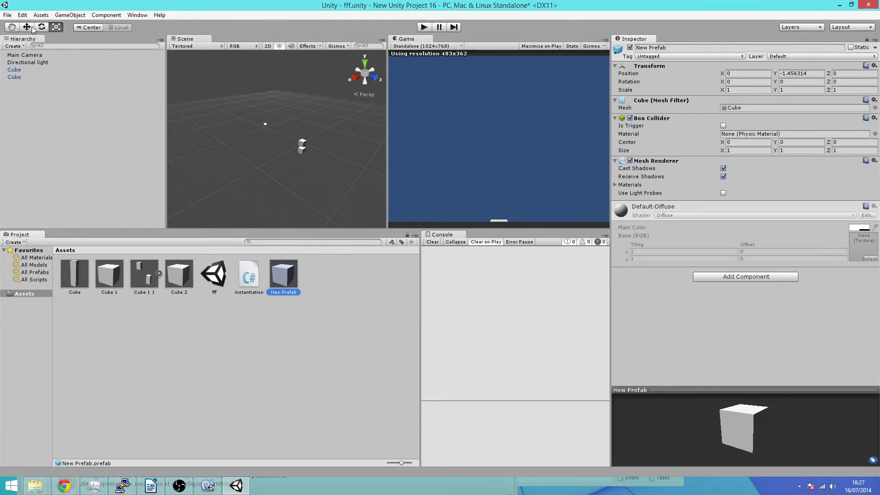
click(14, 77)
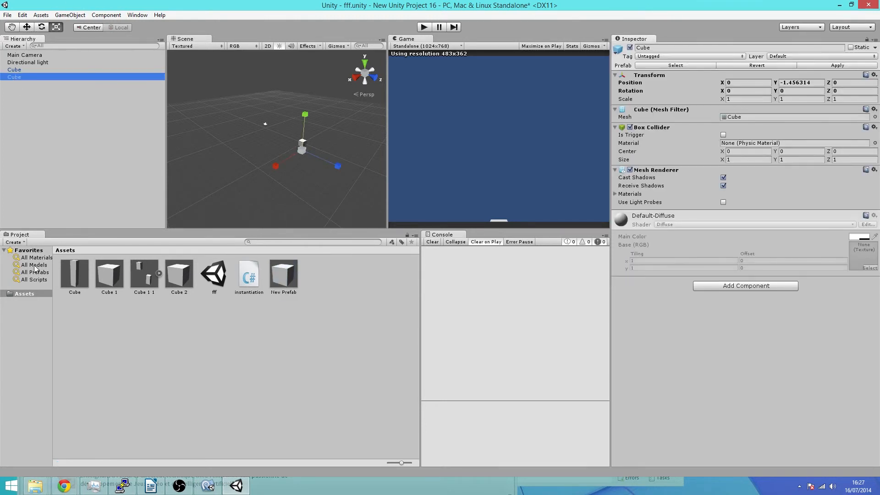
- Place an instance of New Prefab in the scene and apply a Y scale of about 2.5 from it to the prefab
click(71, 158)
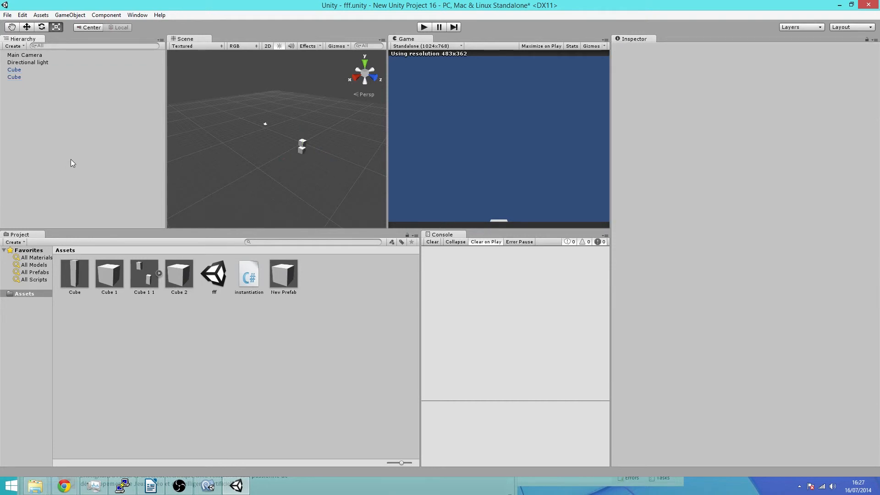
click(283, 275)
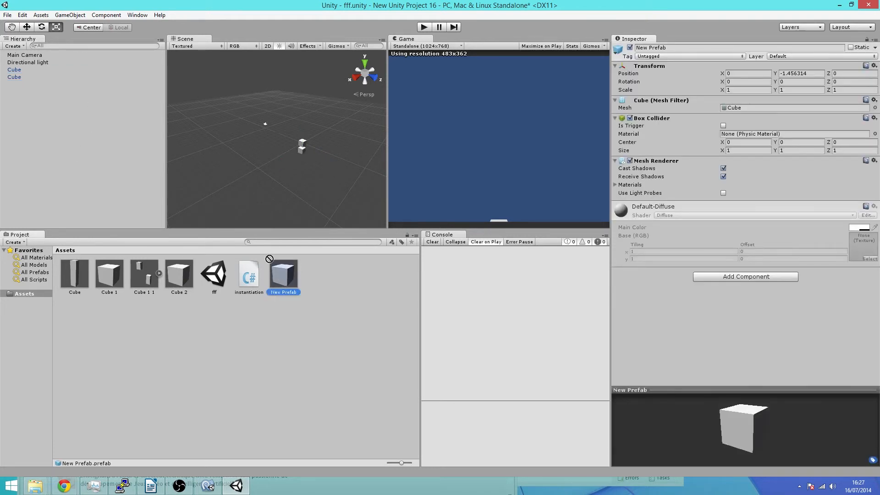
drag(283, 275, 211, 128)
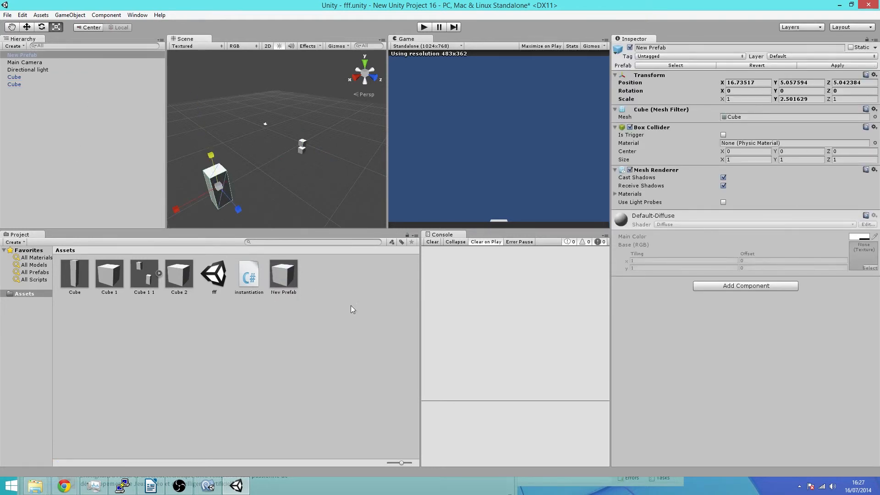
click(837, 65)
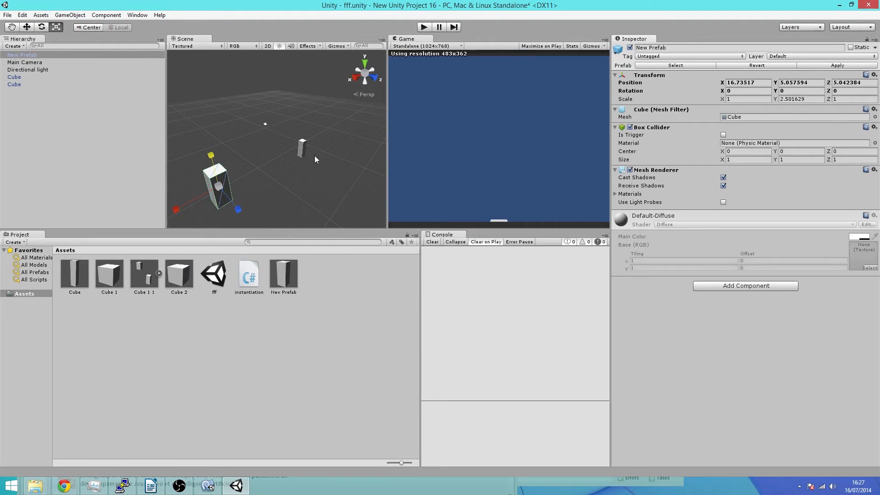
- Set the Y scale of the New Prefab asset to 11.52
click(301, 149)
click(283, 274)
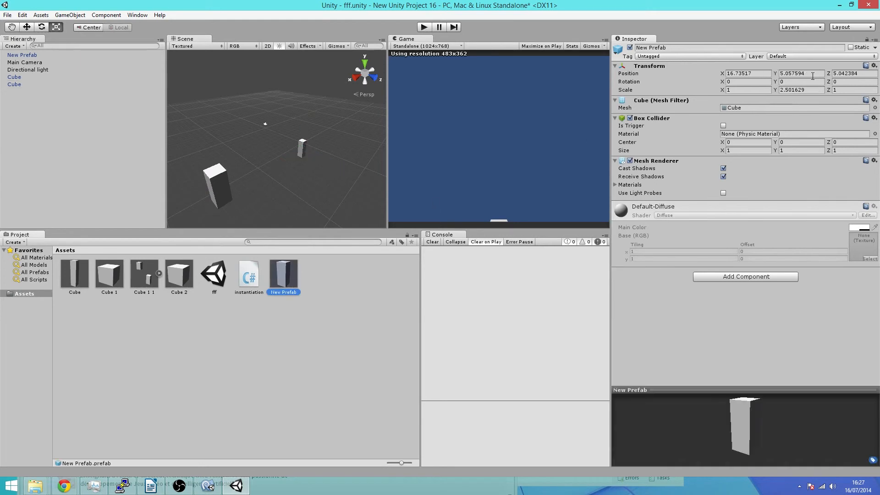
drag(771, 91, 840, 103)
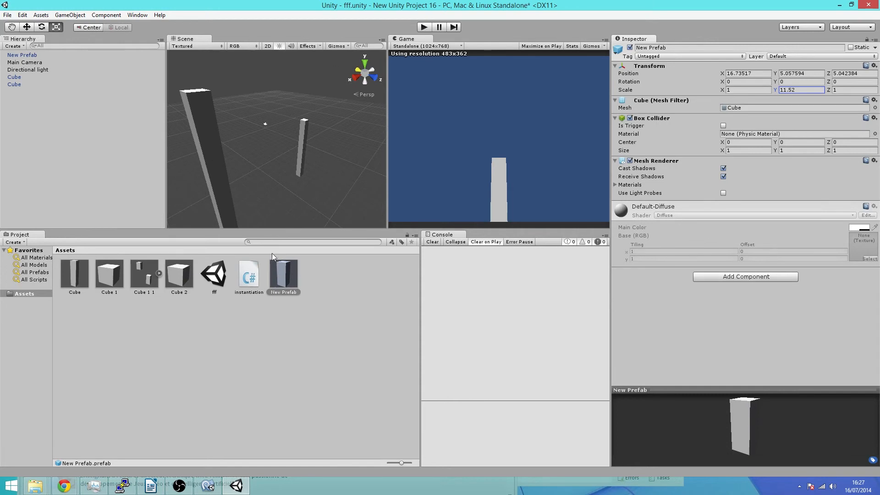
- Delete the New Prefab asset from the Assets folder
click(282, 272)
key(Delete)
click(433, 261)
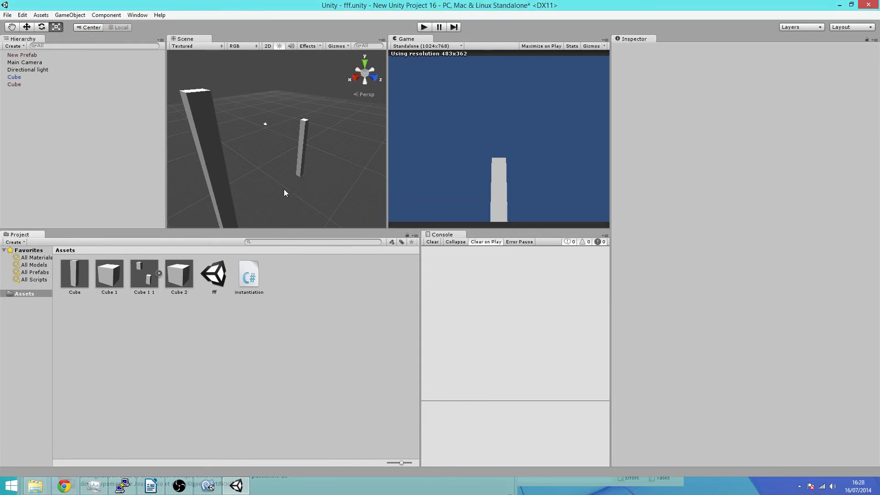
- Examine the prefab link of the last-listed Cube and the New Prefab object in the scene, and clear the selection
click(51, 85)
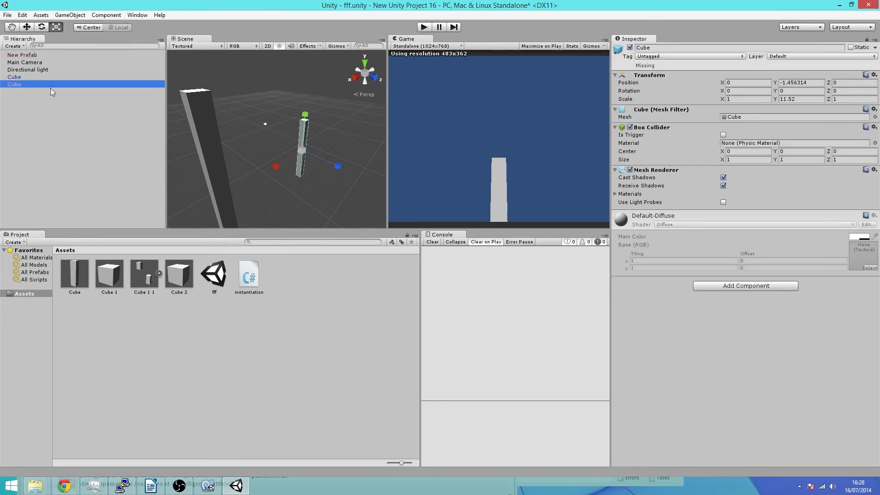
scroll(224, 146, down, 2)
click(225, 147)
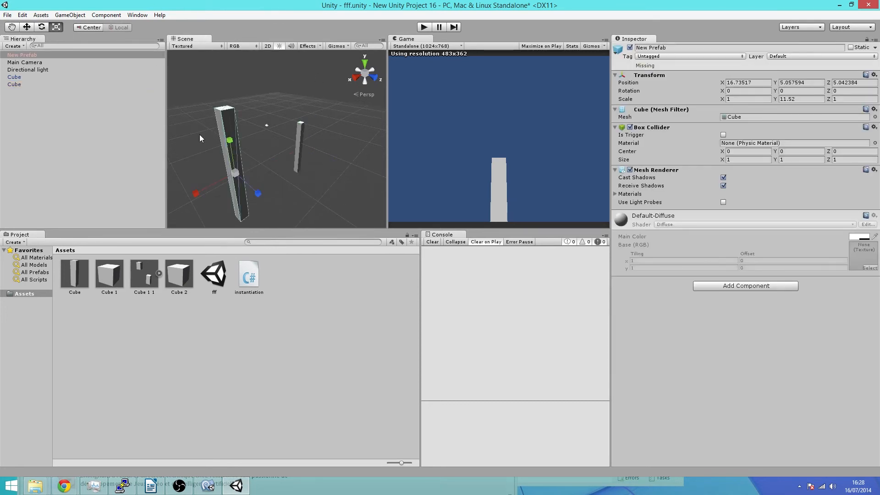
click(45, 86)
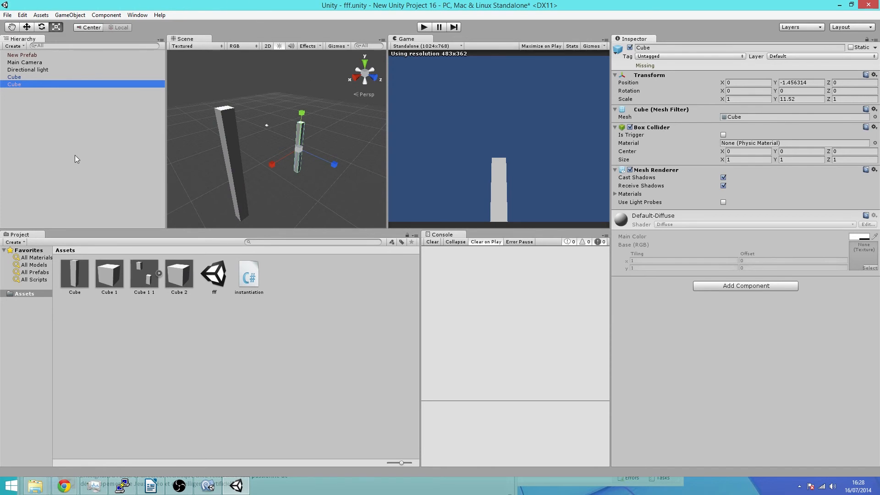
click(279, 99)
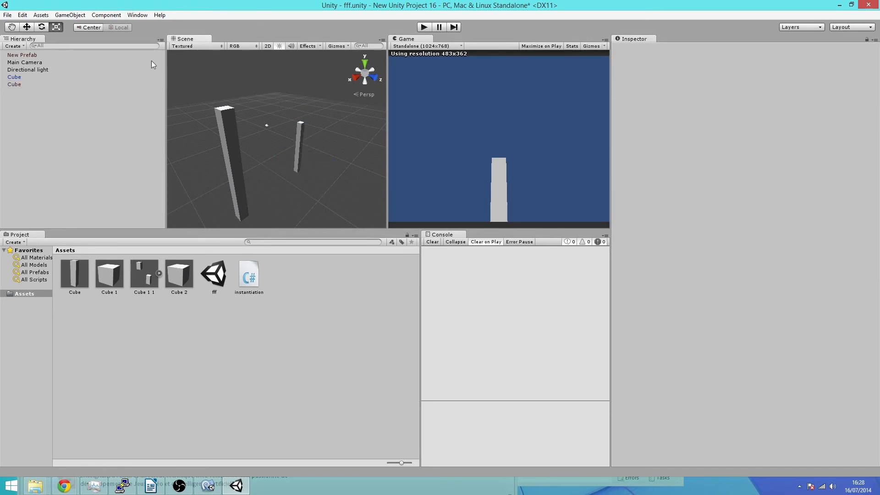
click(53, 55)
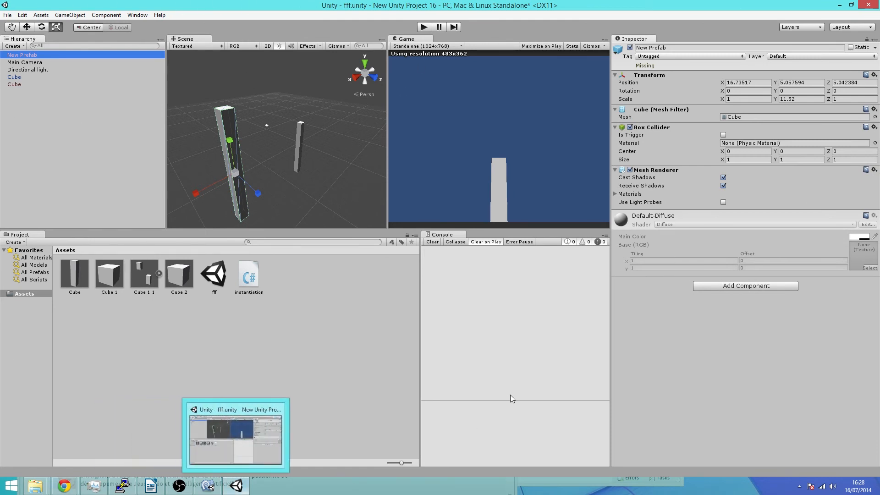
mouse_move(35, 486)
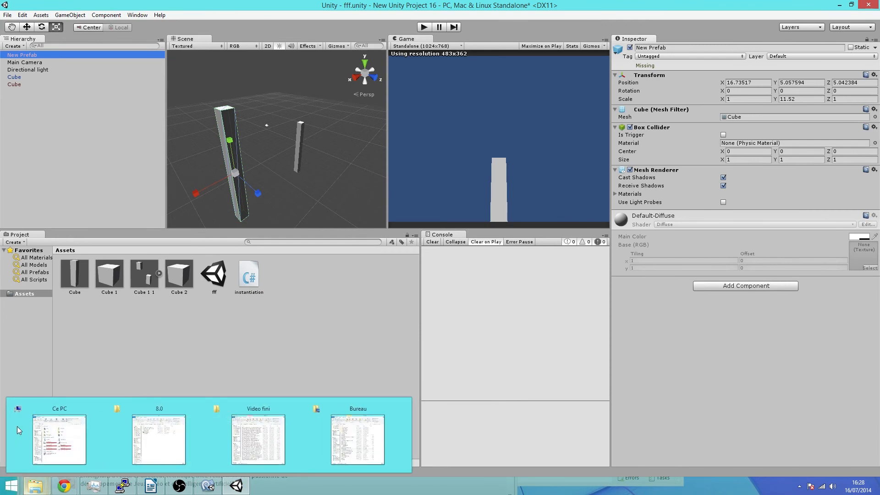
click(186, 334)
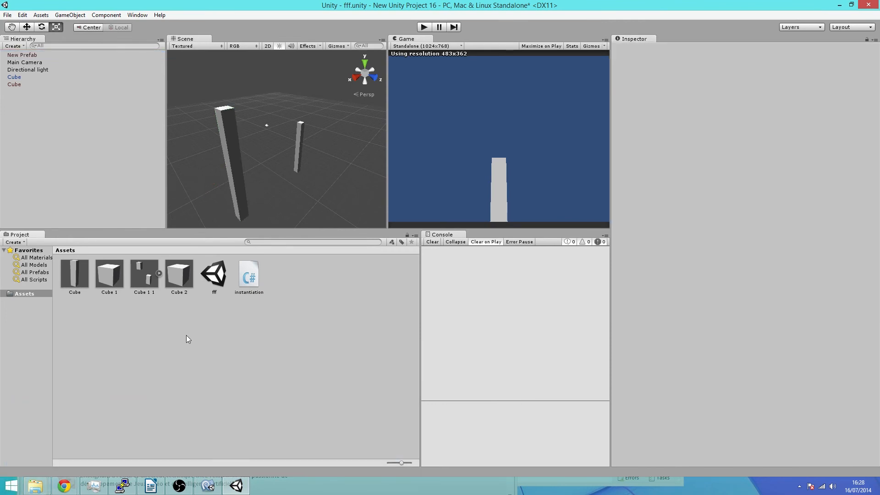